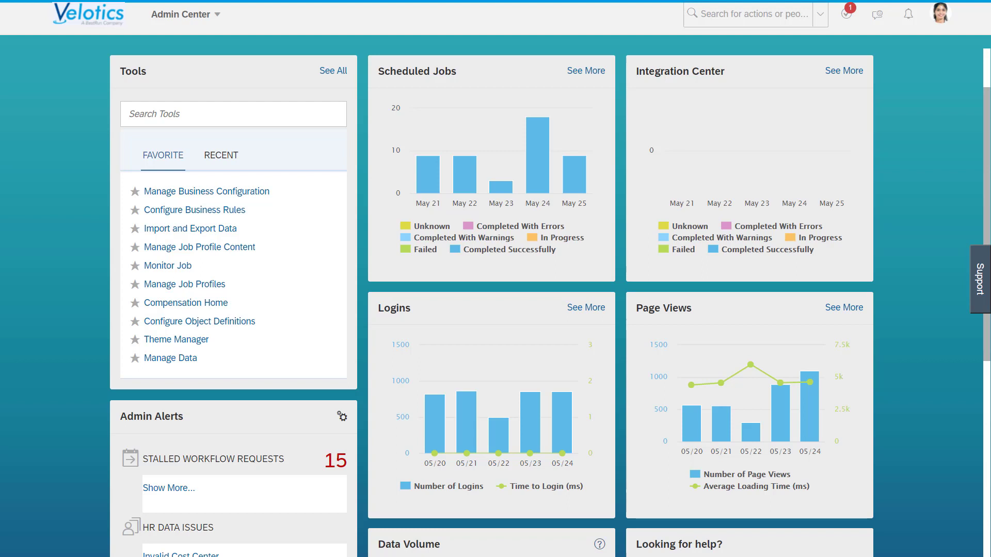
Step: Look up the sfapi_calm user with the View User tool
left_click(170, 114)
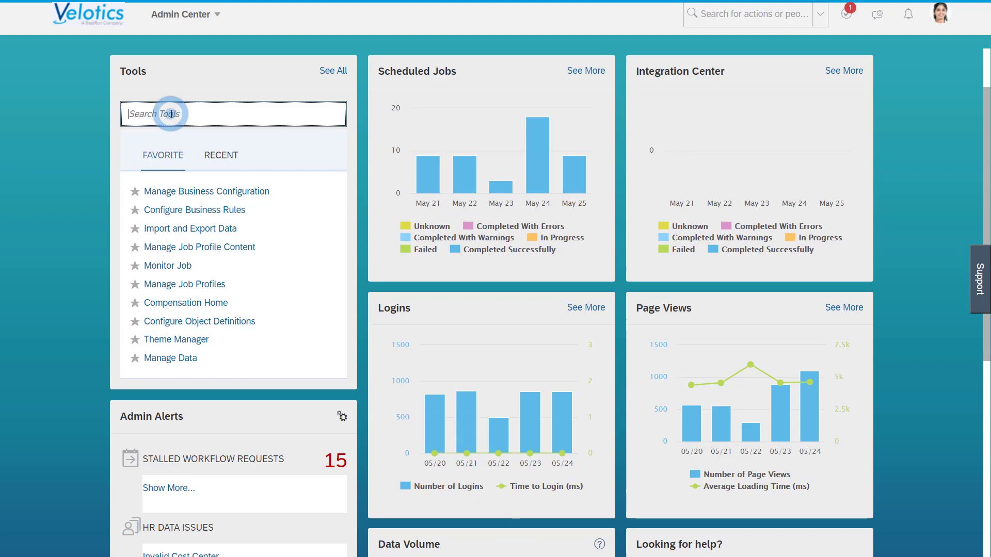
type("view user")
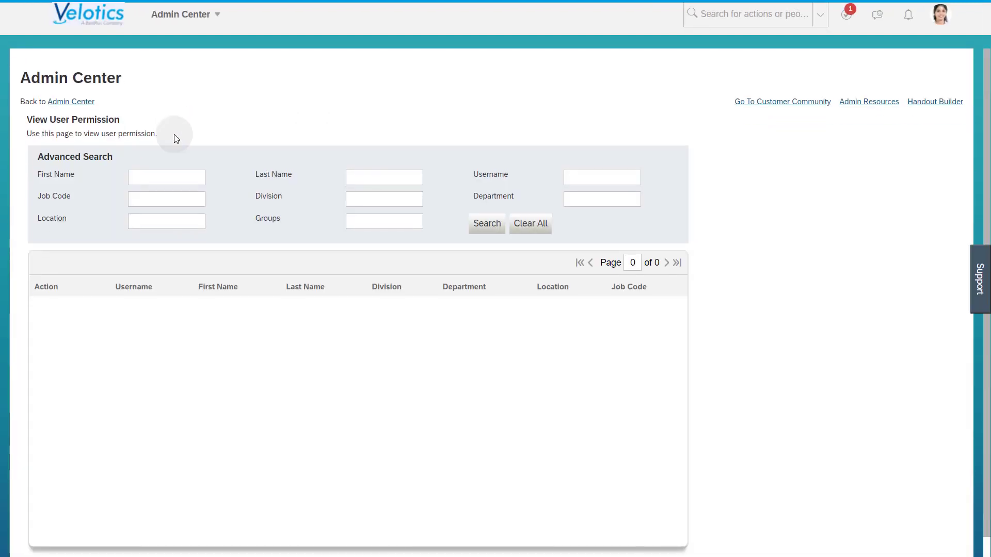
left_click(592, 177)
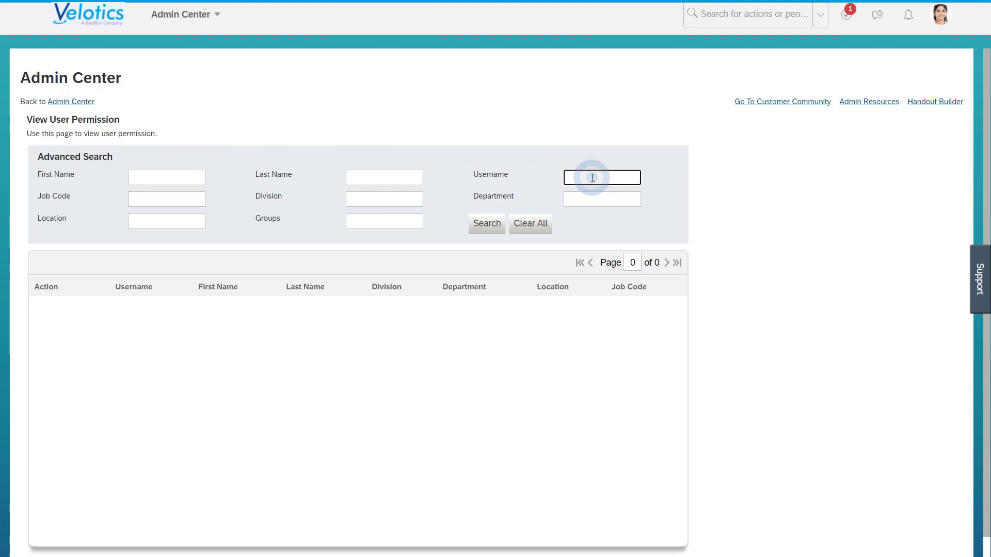
left_click(593, 177)
type("sfapi_calm")
left_click(482, 226)
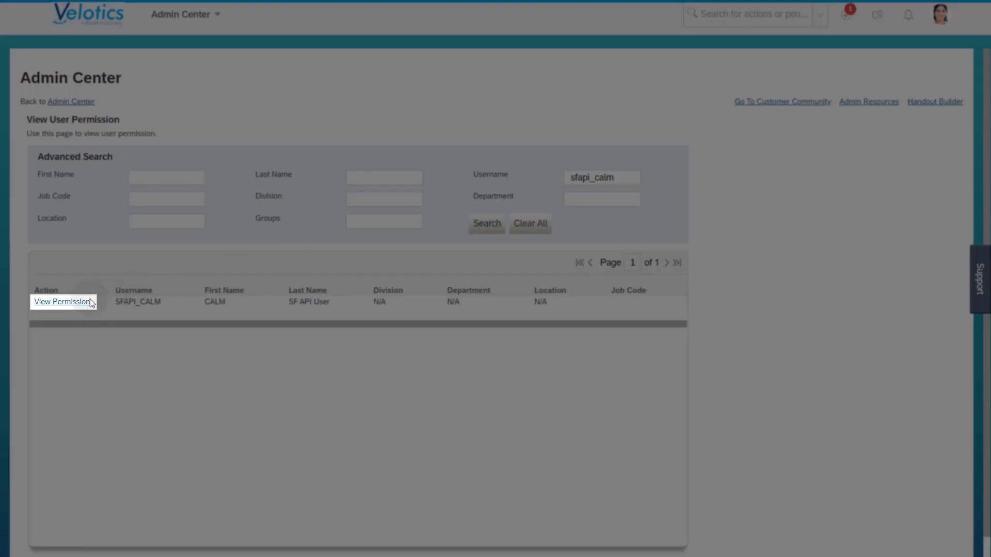
Step: Review the SFAPI_CALM user's permissions, then search for the sfadmin user instead
left_click(89, 304)
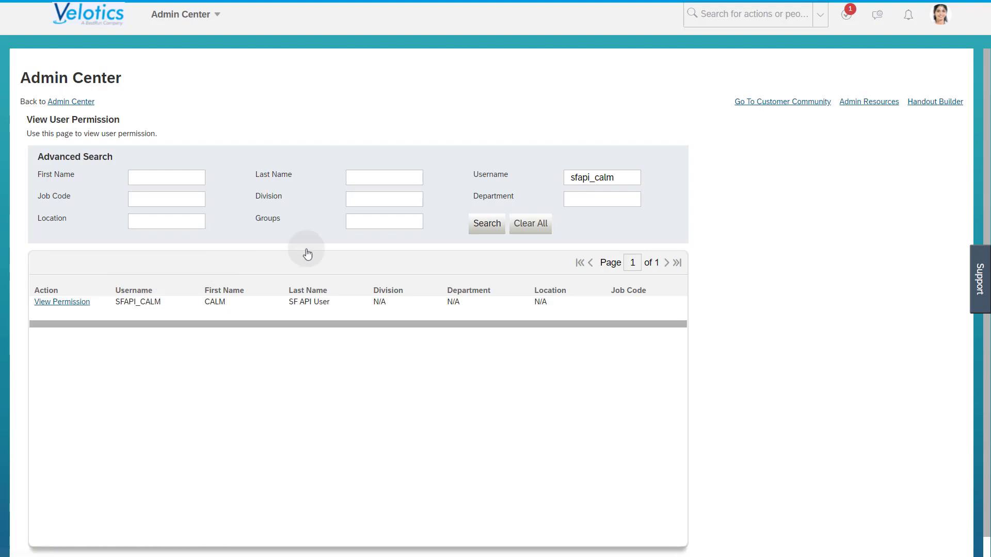
left_click(625, 176)
double_click(638, 176)
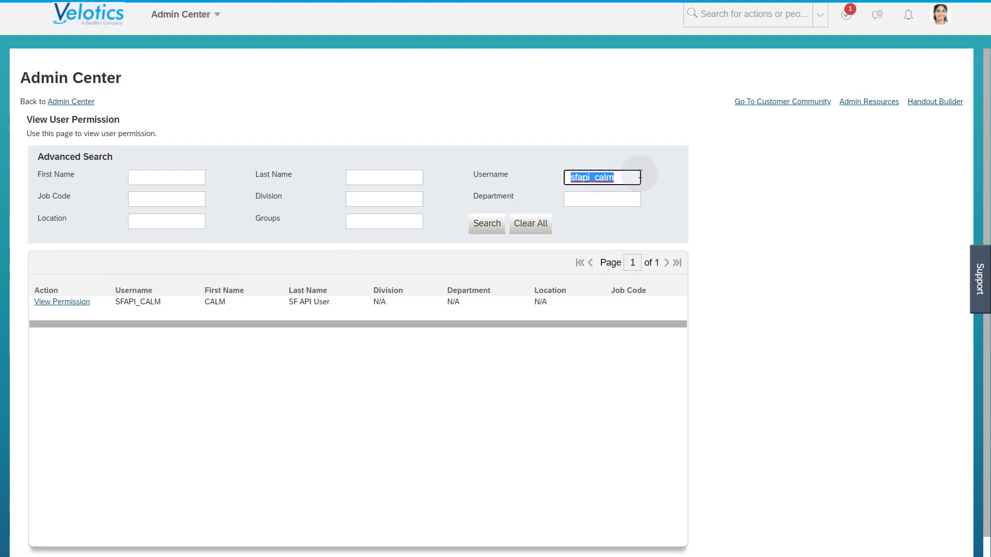
type("sfadmin")
left_click(487, 225)
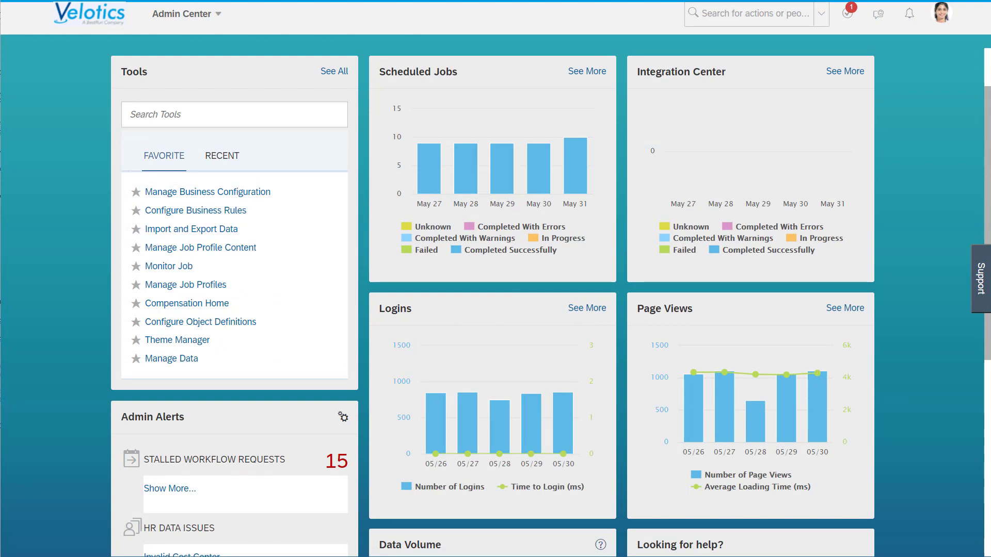
Step: Open the Integration Service Registration Center and select SAP Cloud ALM as the integration service
left_click(219, 121)
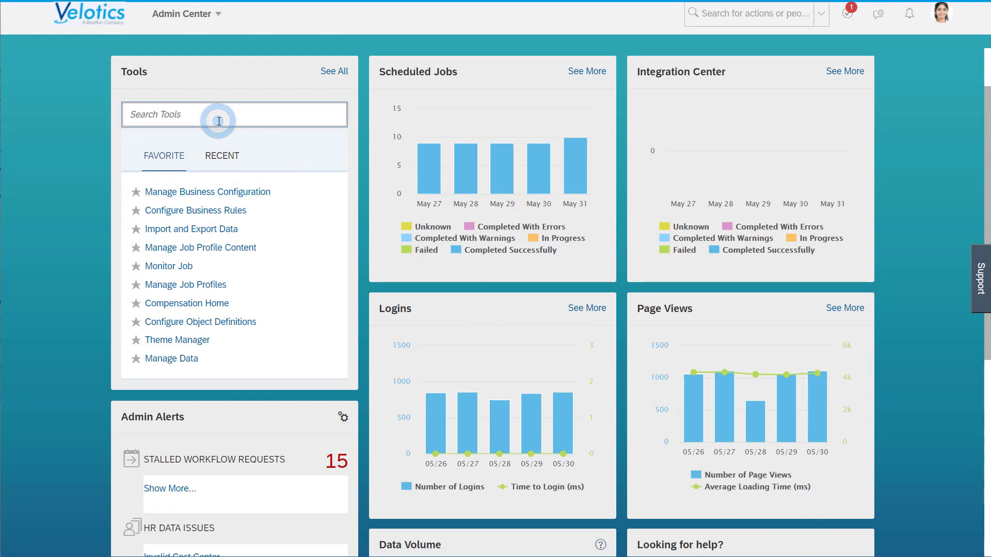
type("Integration")
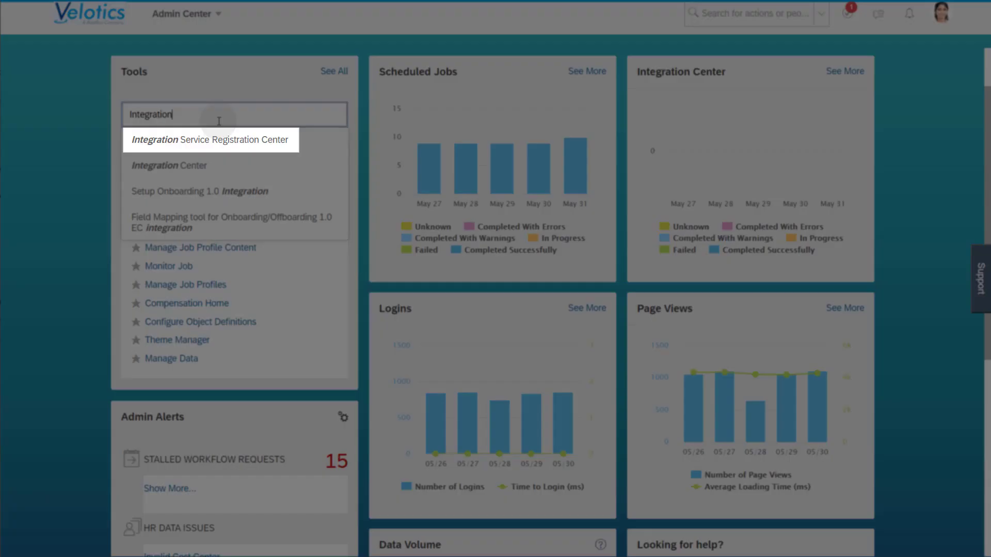
left_click(216, 138)
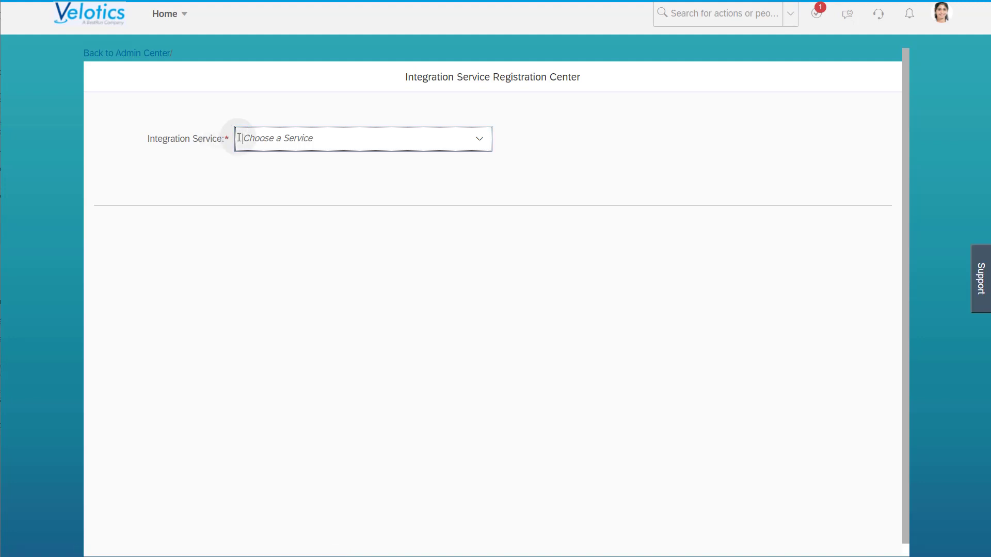
left_click(479, 138)
left_click(410, 165)
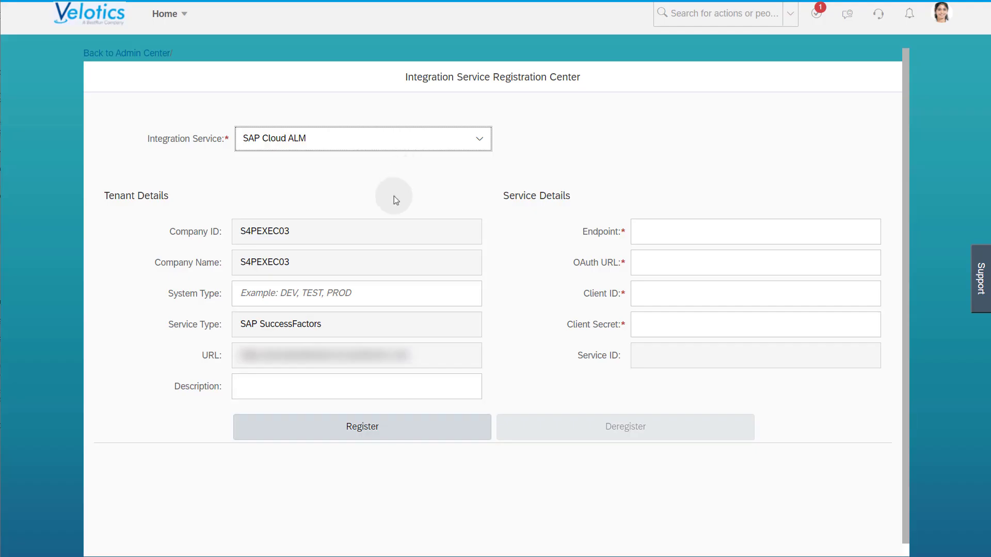
Step: Enter System Type TEST and Description SF DEMO
left_click(356, 293)
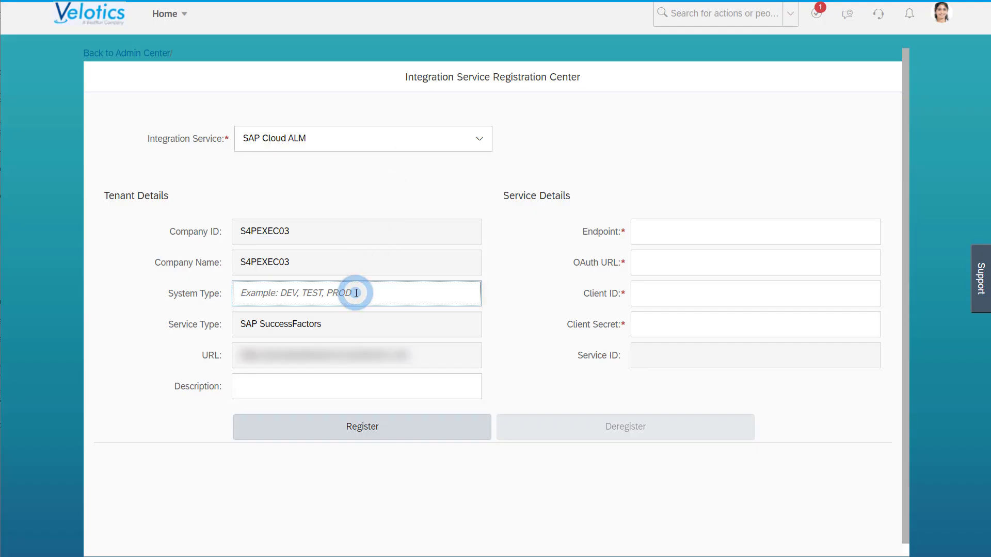
type("TEST")
left_click(323, 386)
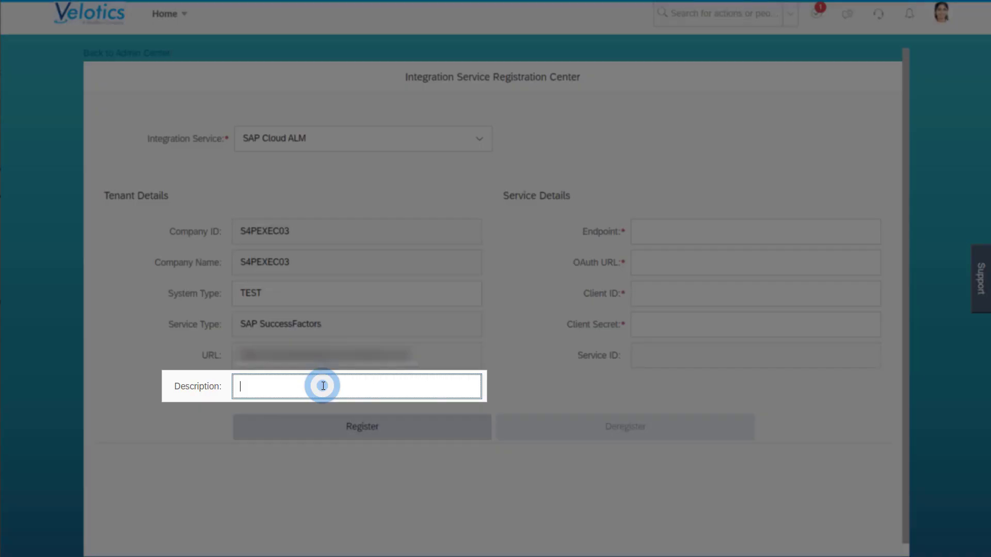
type("SF DEMO")
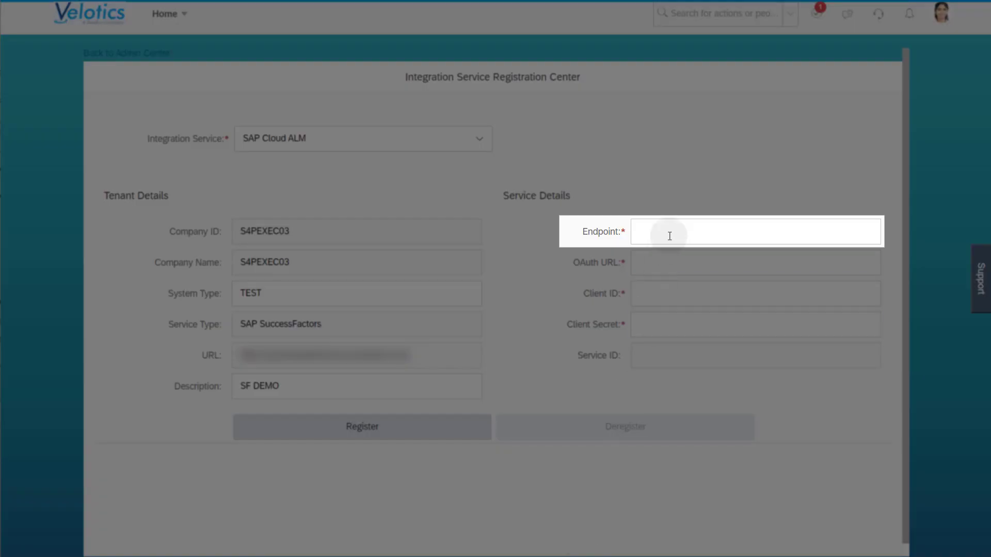
Step: Paste the Cloud ALM Endpoint URL and the OAuth token URL, checking its /oauth/token ending
left_click(670, 232)
type("https://eu10.alm.cloud.sap")
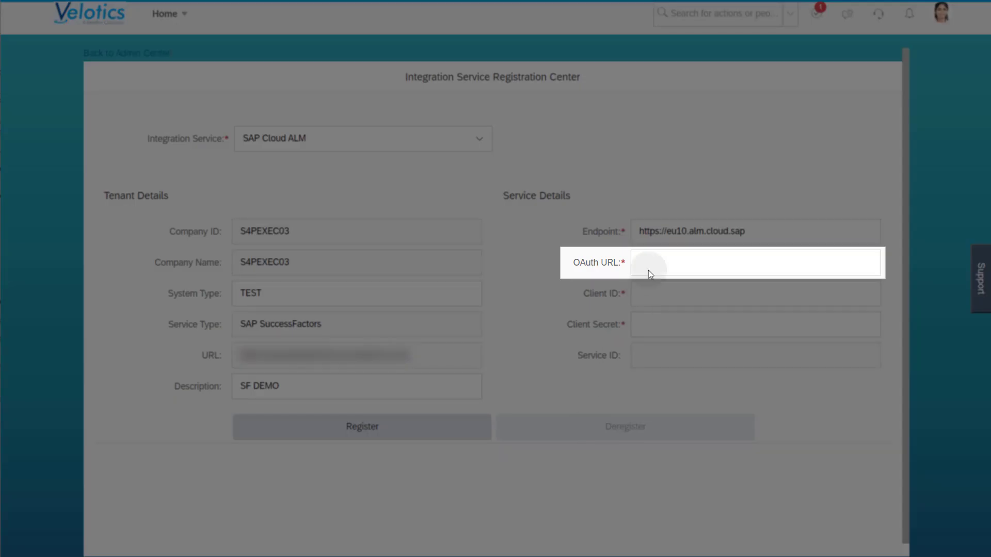
left_click(651, 262)
key("ctrl+v")
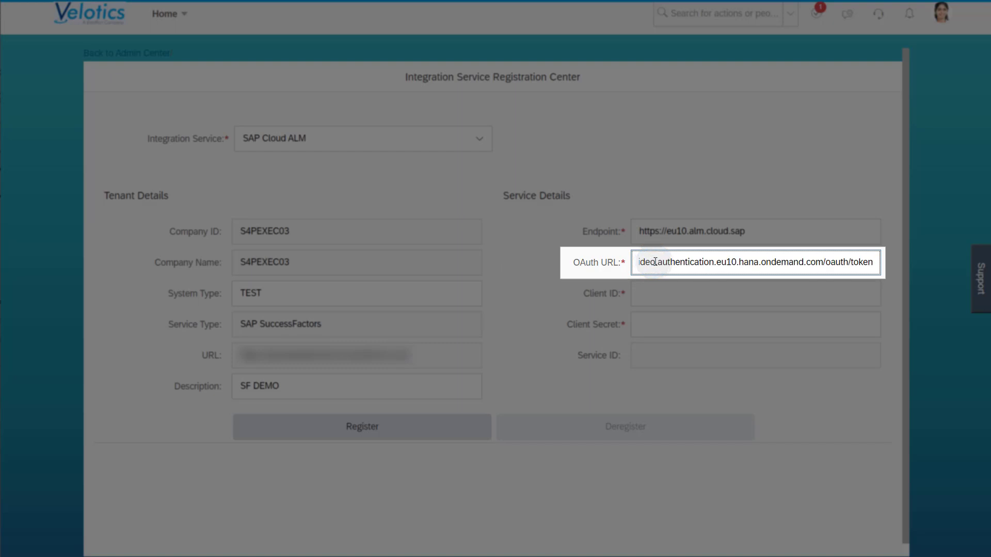
left_click_drag(823, 261, 878, 280)
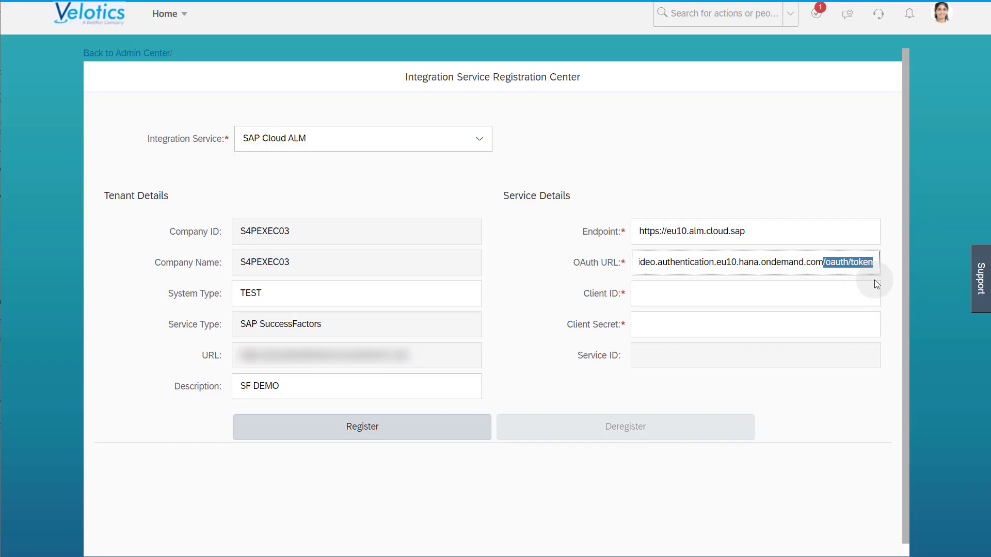
left_click(874, 280)
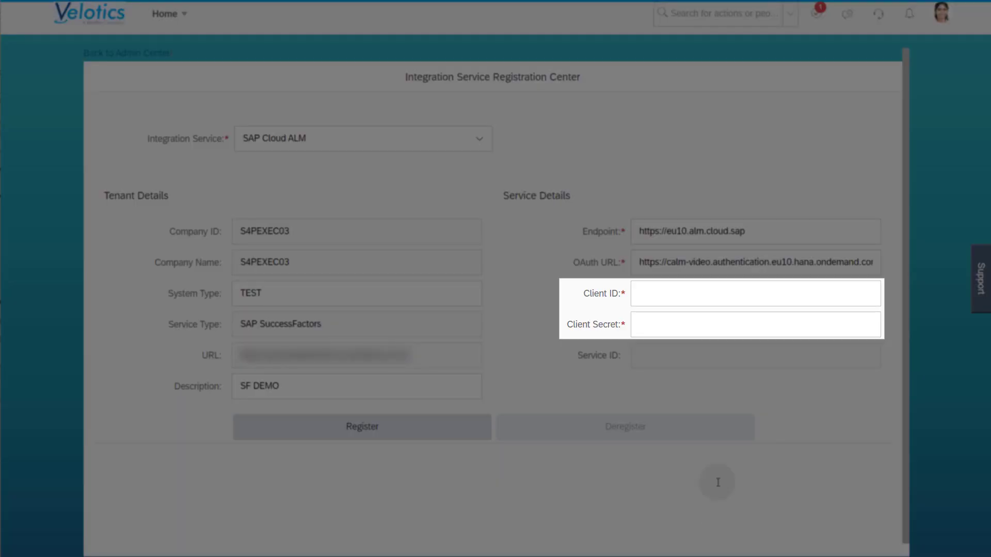
Step: Paste the Client ID and Client Secret
left_click(685, 295)
key("ctrl+v")
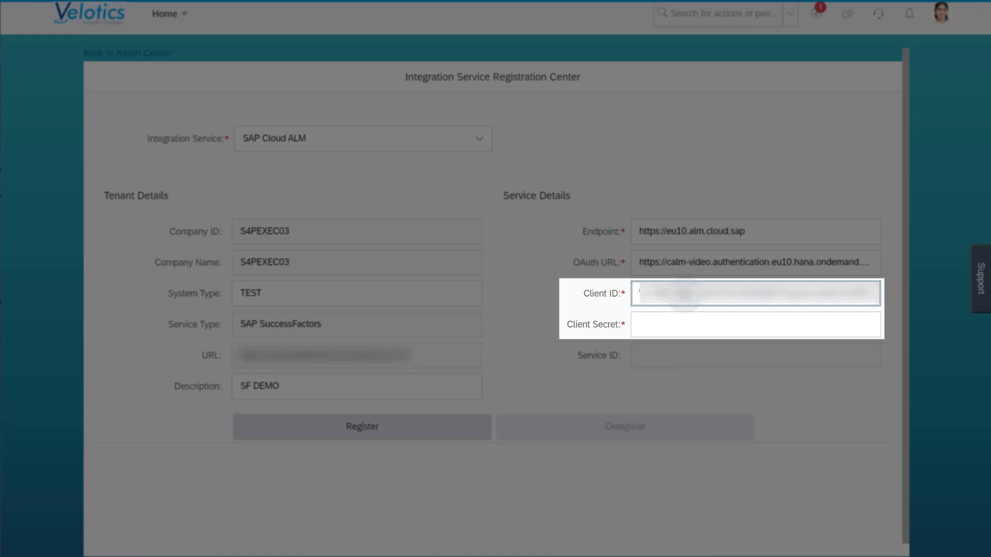
left_click(673, 323)
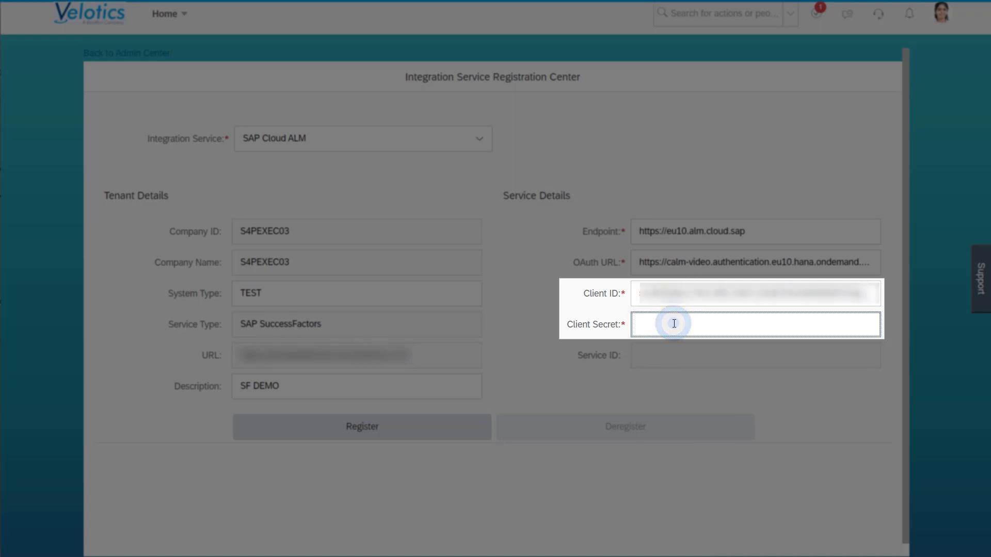
key("ctrl+v")
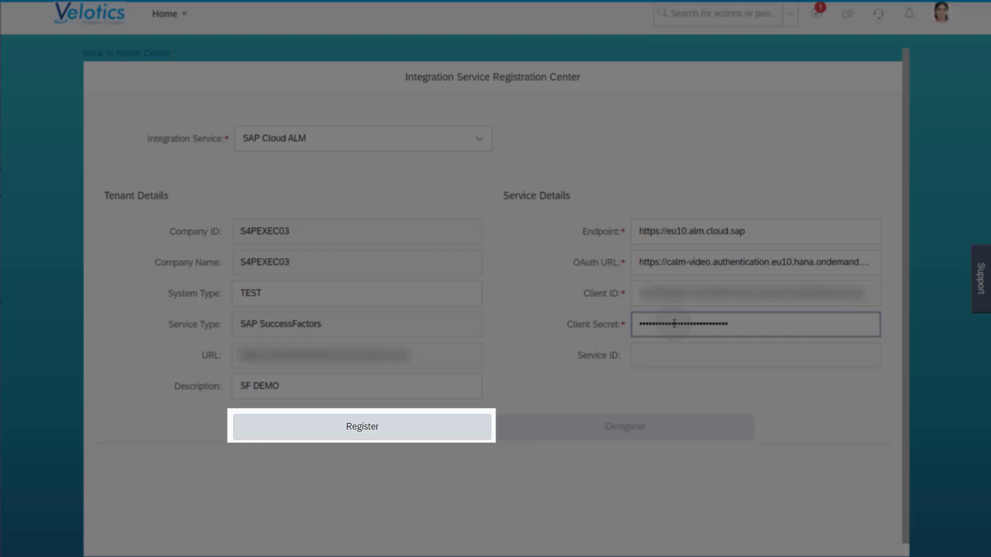
Step: Register the tenant with SAP Cloud ALM and acknowledge the Registration Successful message
left_click(416, 437)
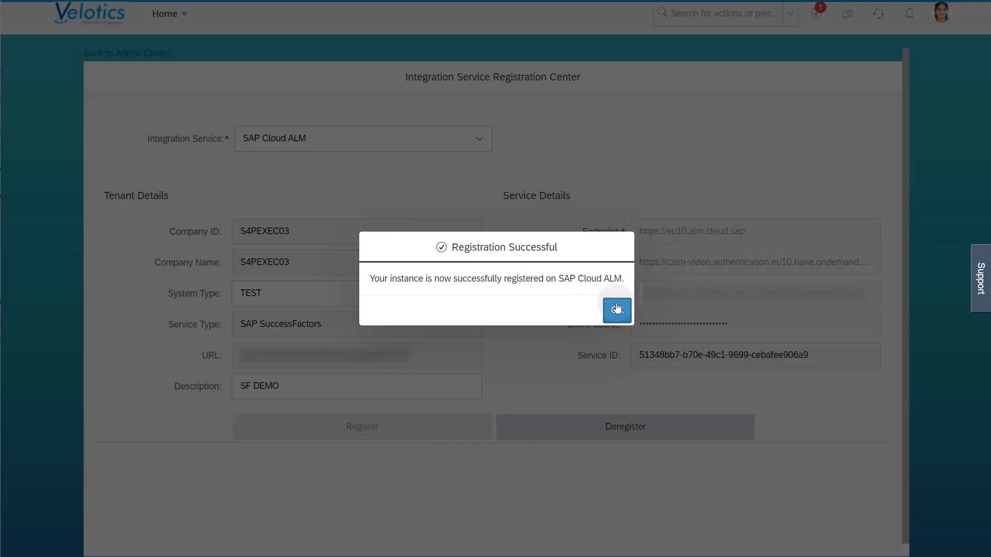
left_click(617, 310)
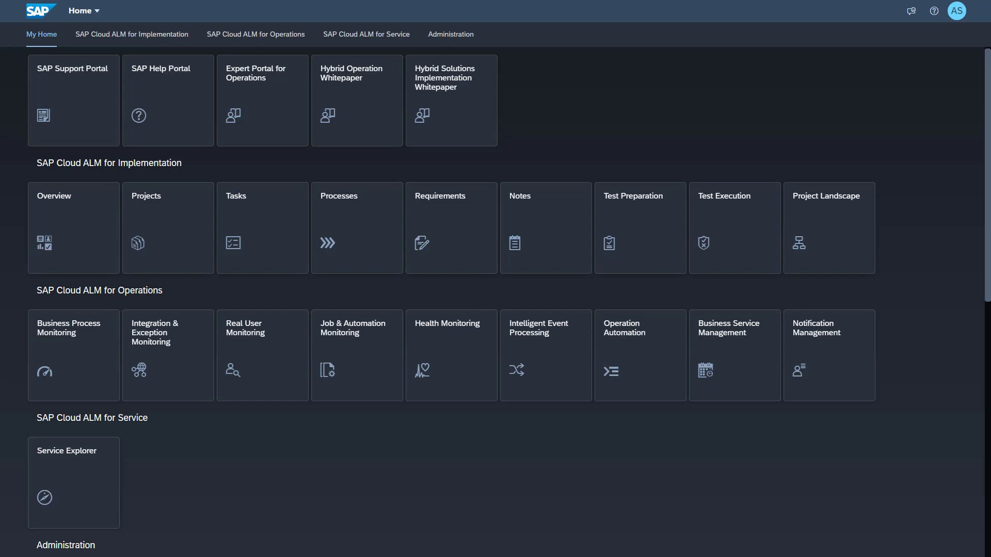
Step: In Landscape Management, add an endpoint to S4PEXEC03 and select its name S4PEXEC03_01 for reuse
left_click(443, 41)
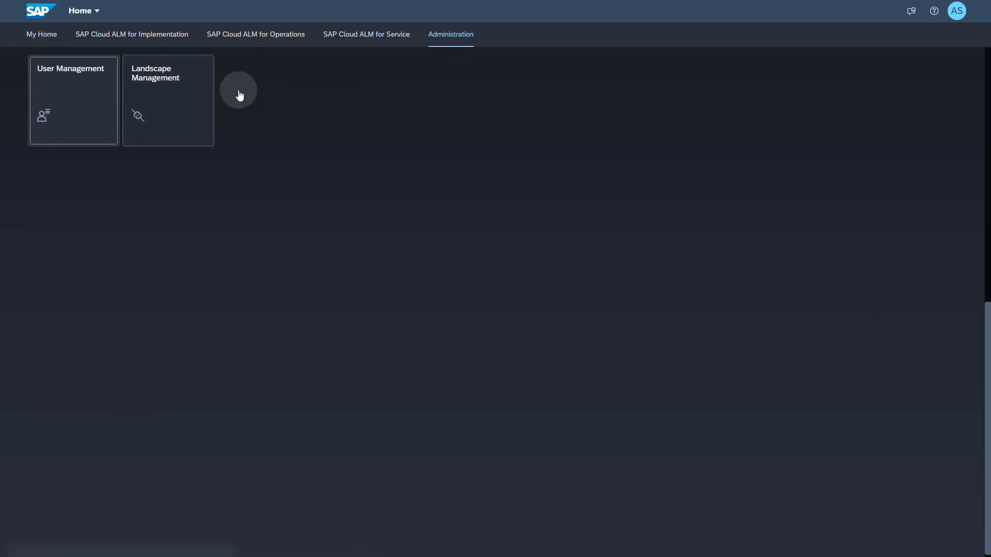
left_click(164, 112)
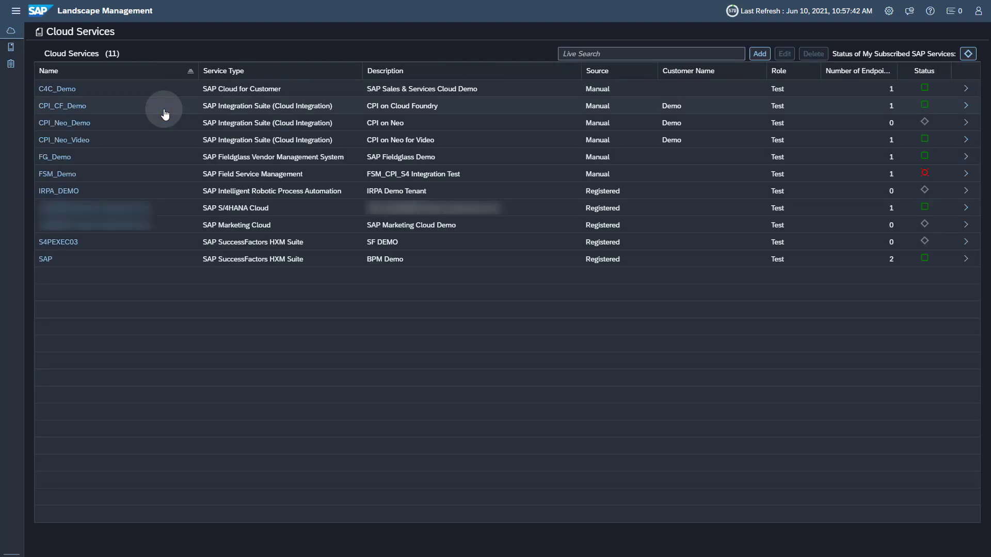
left_click(180, 242)
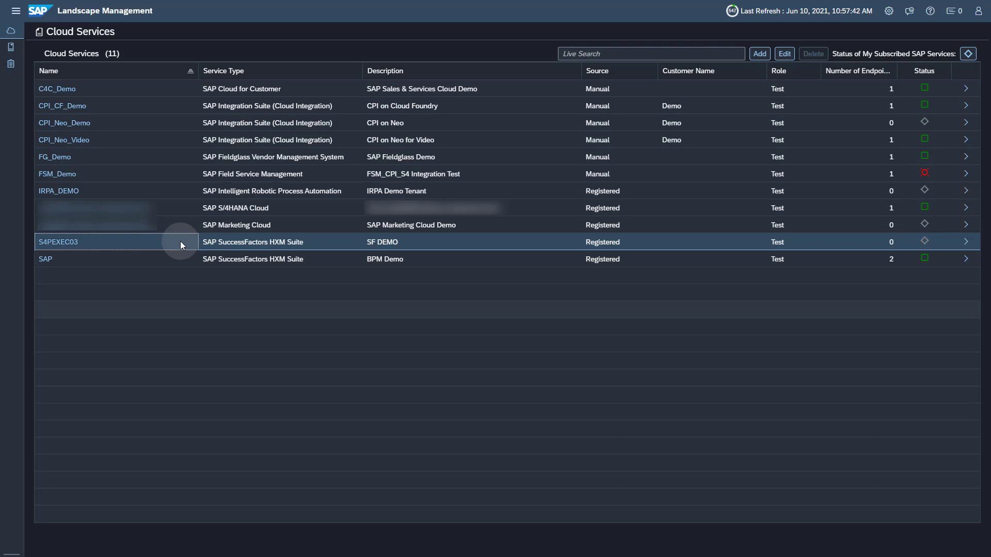
left_click(69, 243)
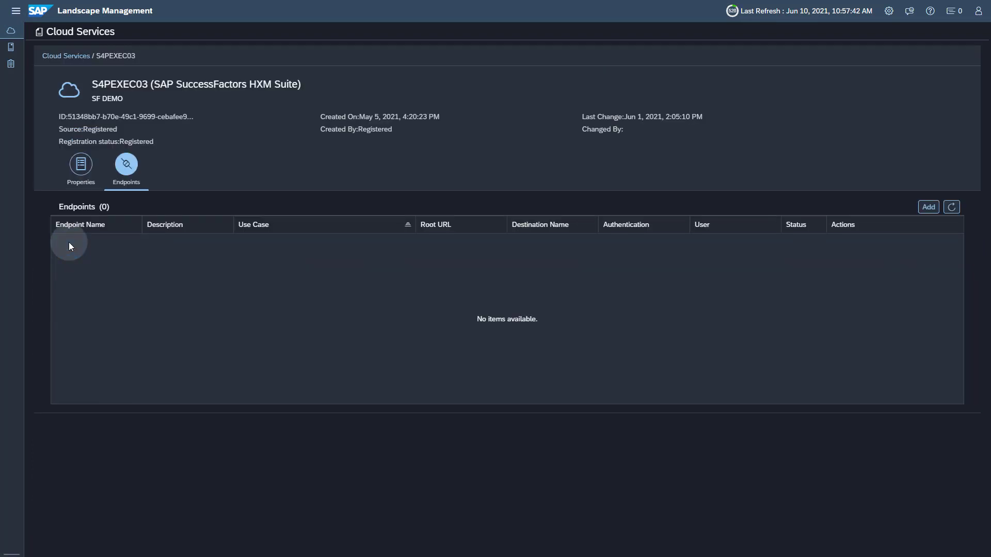
left_click(928, 208)
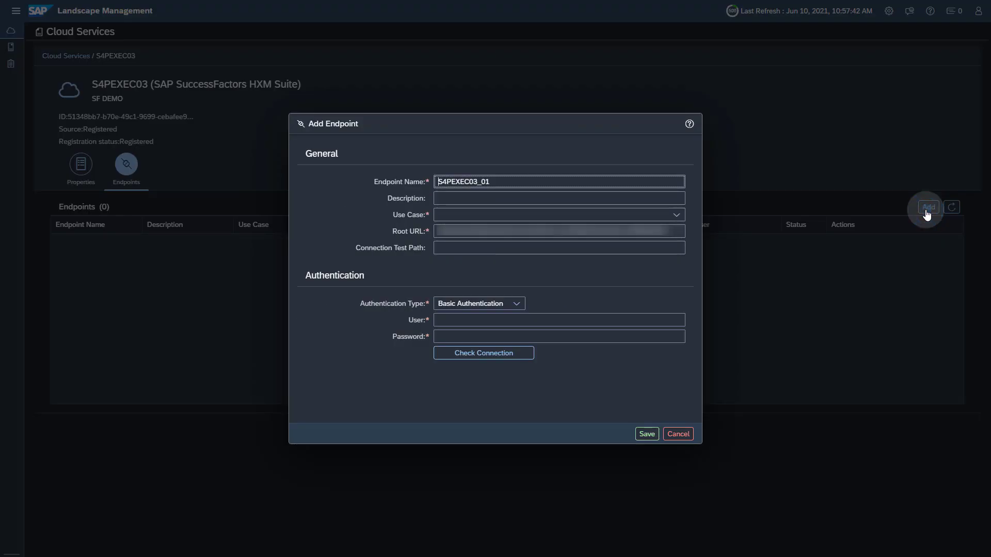
left_click_drag(493, 182, 394, 177)
key("ctrl+c")
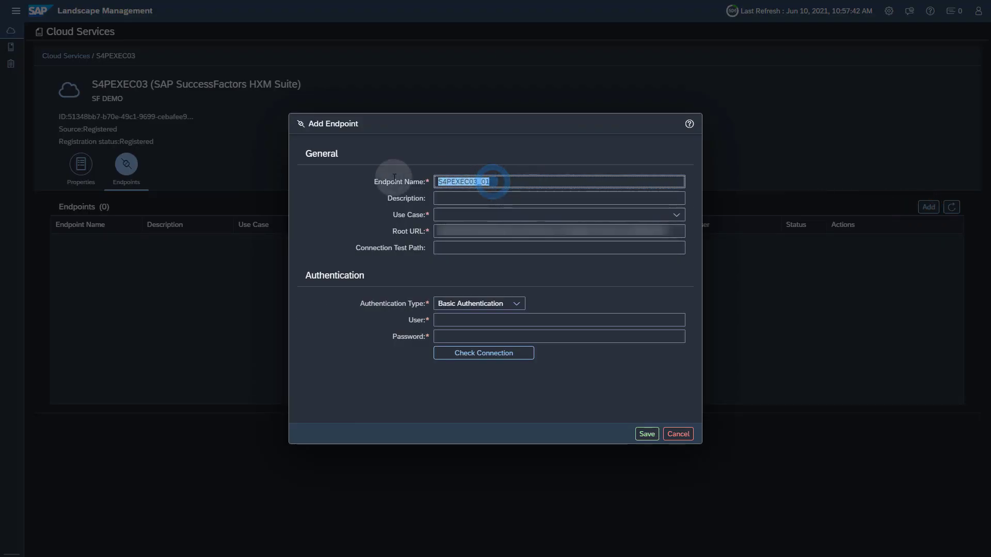
Step: Give the endpoint description S4PEXEC03_01 and tick Exception Monitoring as its use case
left_click(456, 198)
key("ctrl+v")
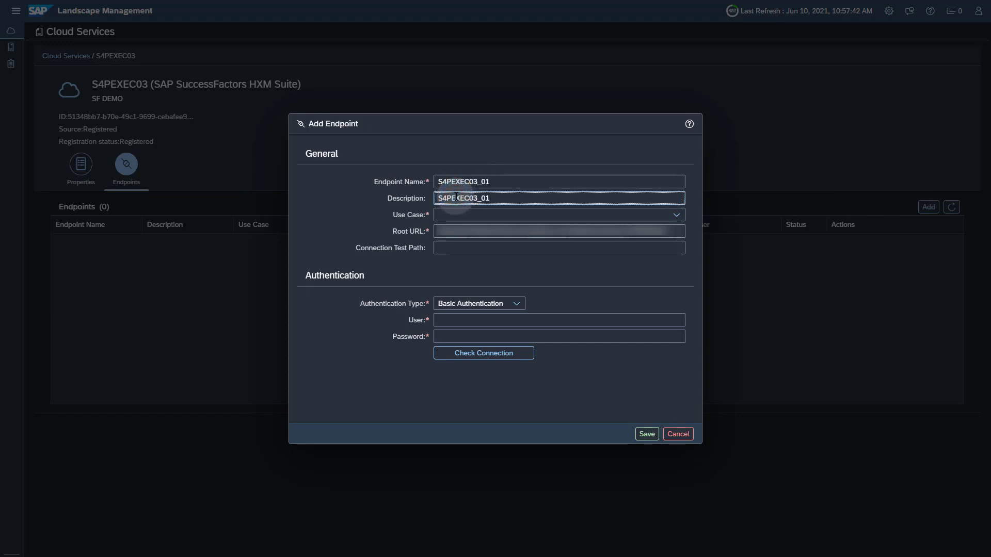
left_click(678, 216)
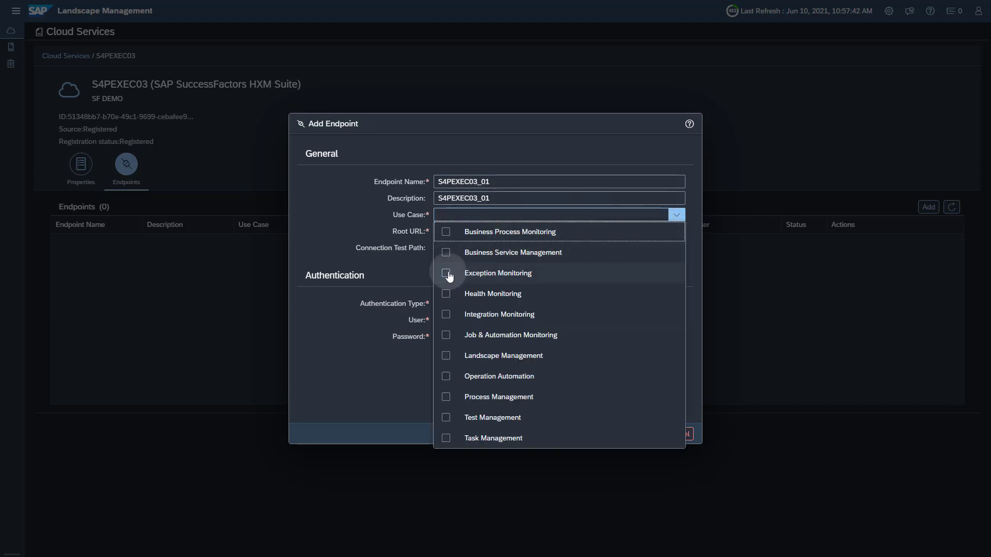
left_click(447, 274)
left_click(676, 215)
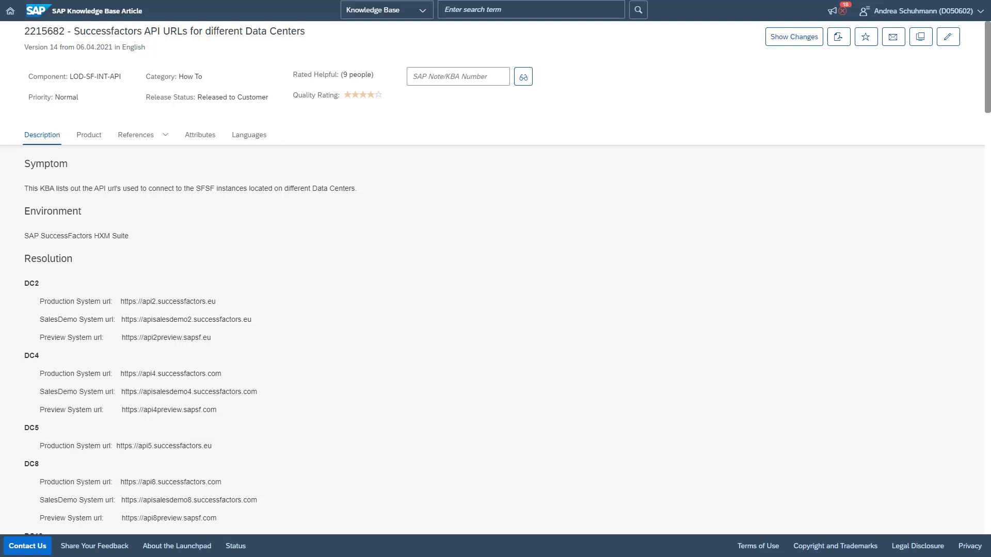
left_click_drag(122, 500, 257, 499)
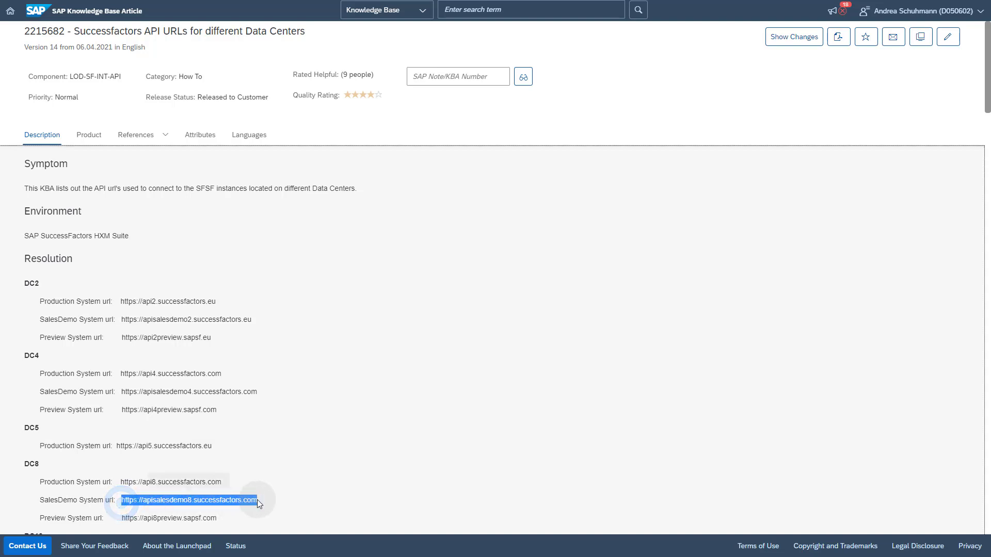
left_click(214, 476)
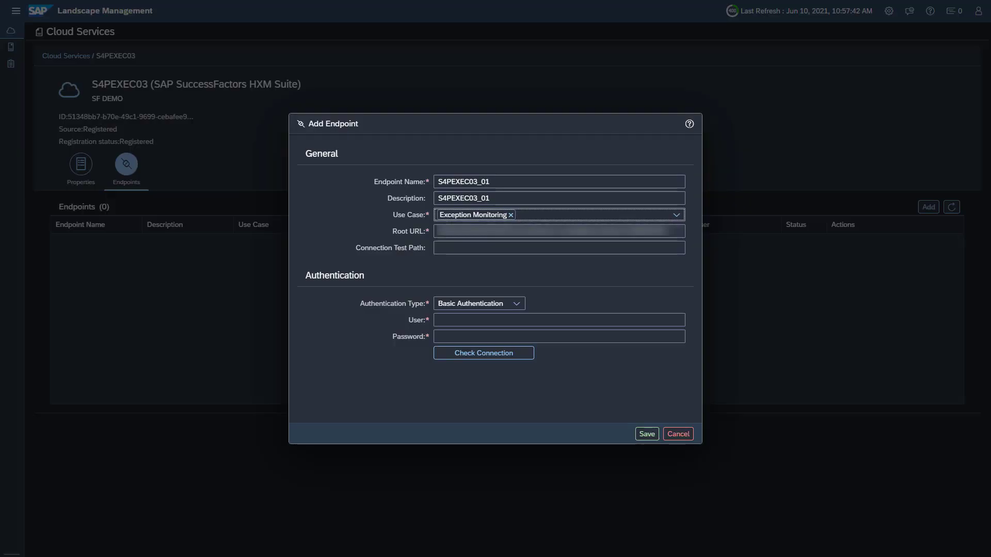
triple_click(674, 231)
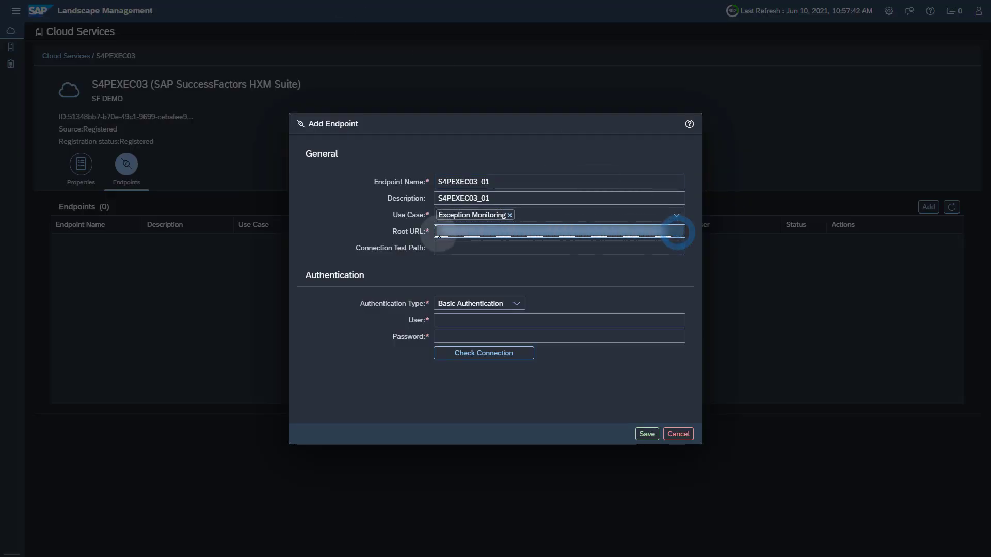
Step: Paste the DC8 SalesDemo Root URL, enter the API user and password, check the connection, and save
key("ctrl+v")
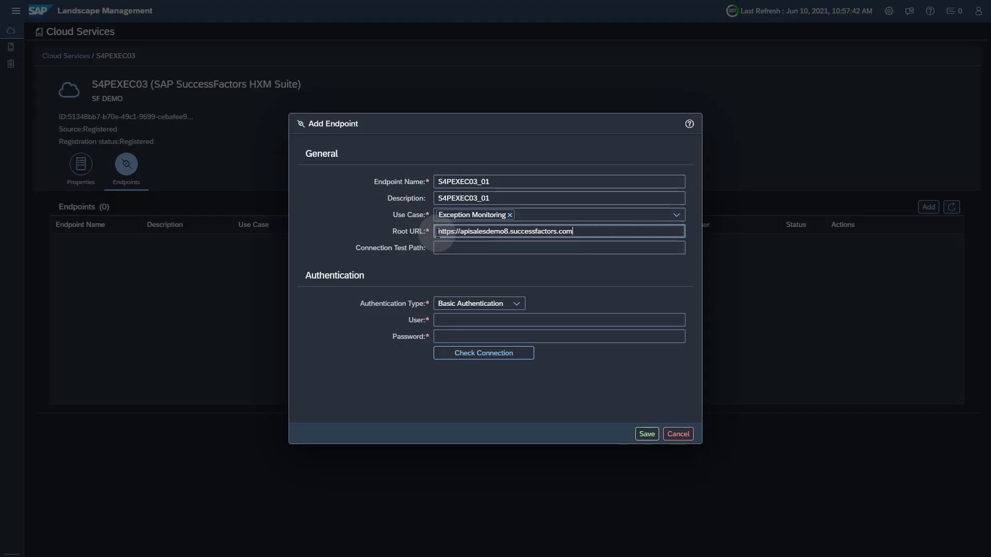
left_click(480, 322)
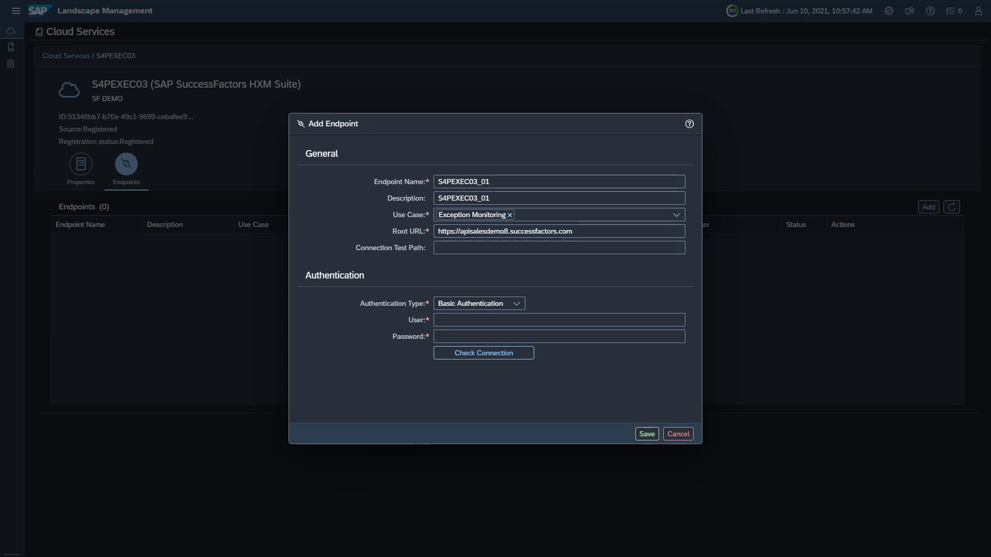
left_click(441, 322)
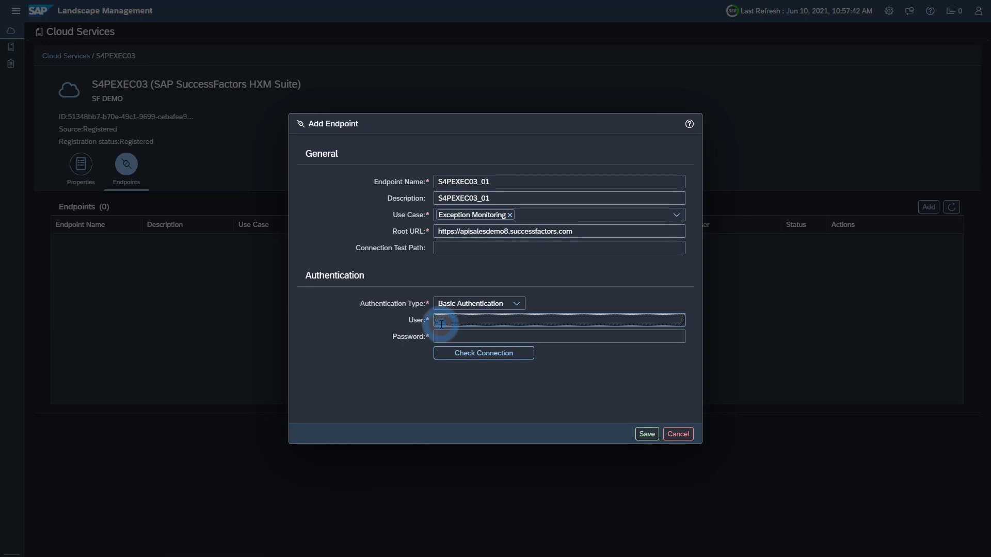
key("ctrl+v")
left_click(444, 337)
key("ctrl+v")
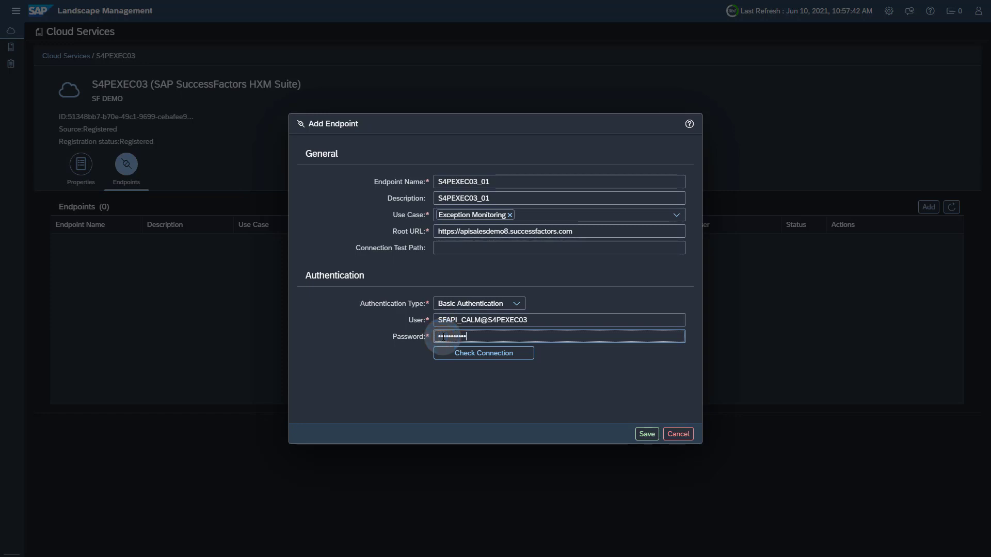
left_click(456, 355)
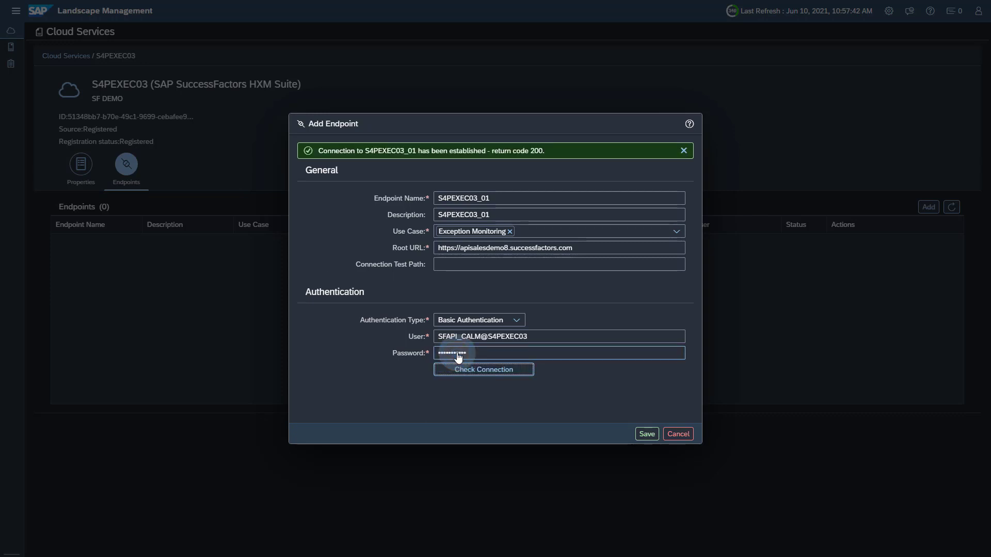
left_click(645, 434)
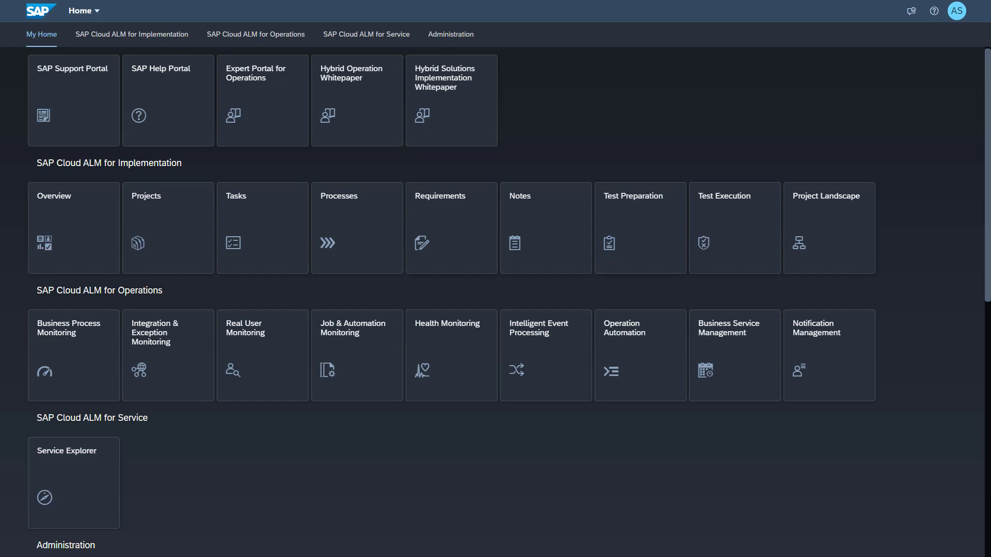
Step: Launch the Integration & Exception Monitoring tile from SAP Cloud ALM for Operations
left_click(285, 35)
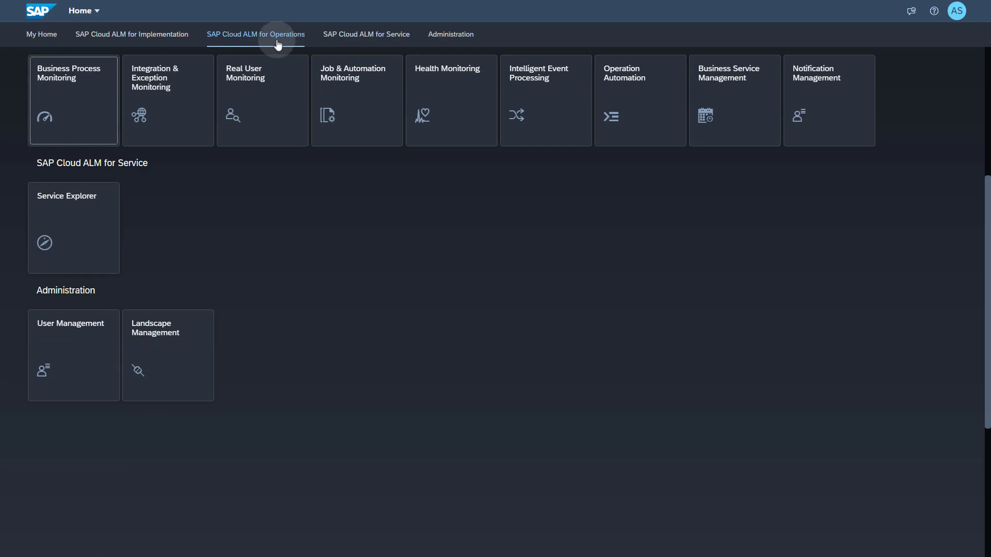
left_click(198, 71)
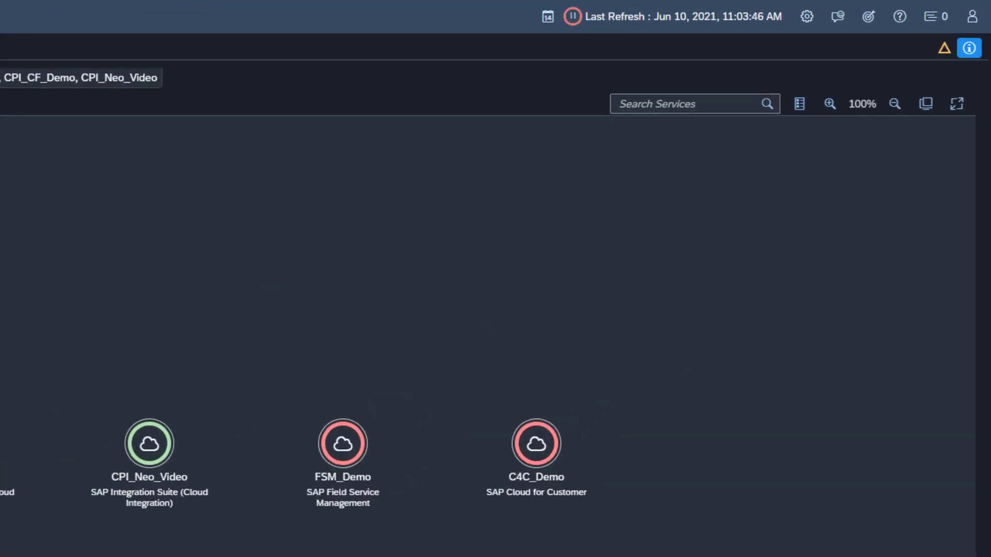
Step: Add S4PEXEC03 to the Scope Selection, apply it, and open the monitoring Configuration
left_click(867, 21)
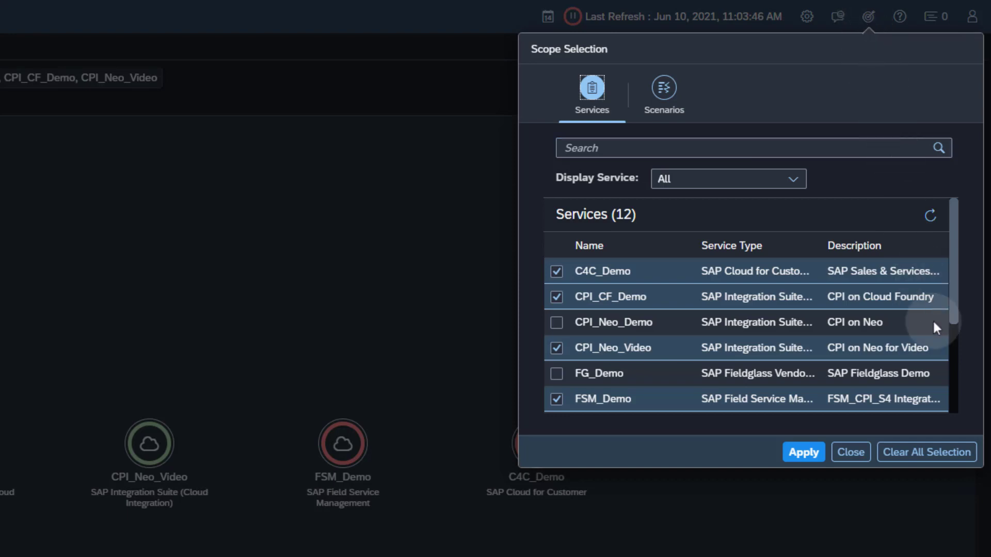
left_click(953, 406)
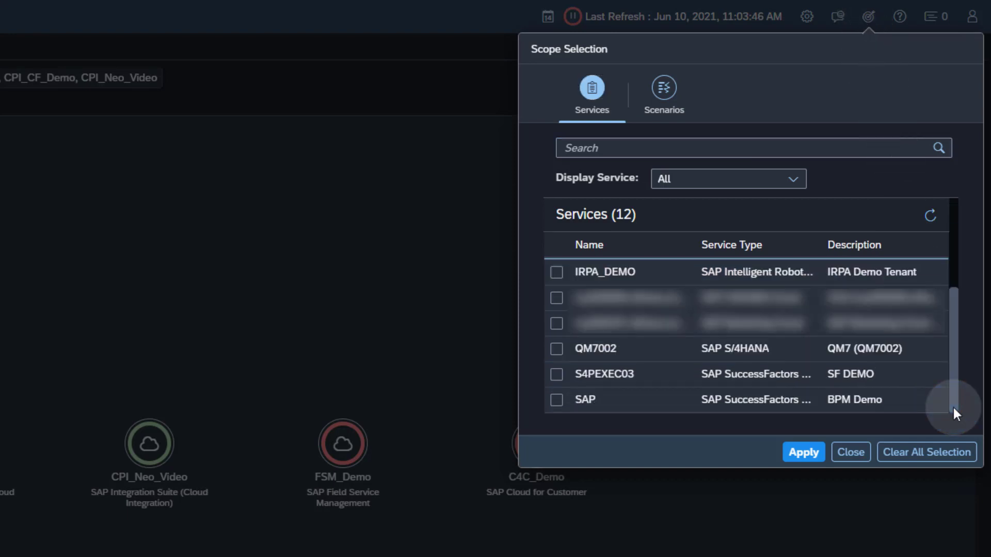
left_click(556, 374)
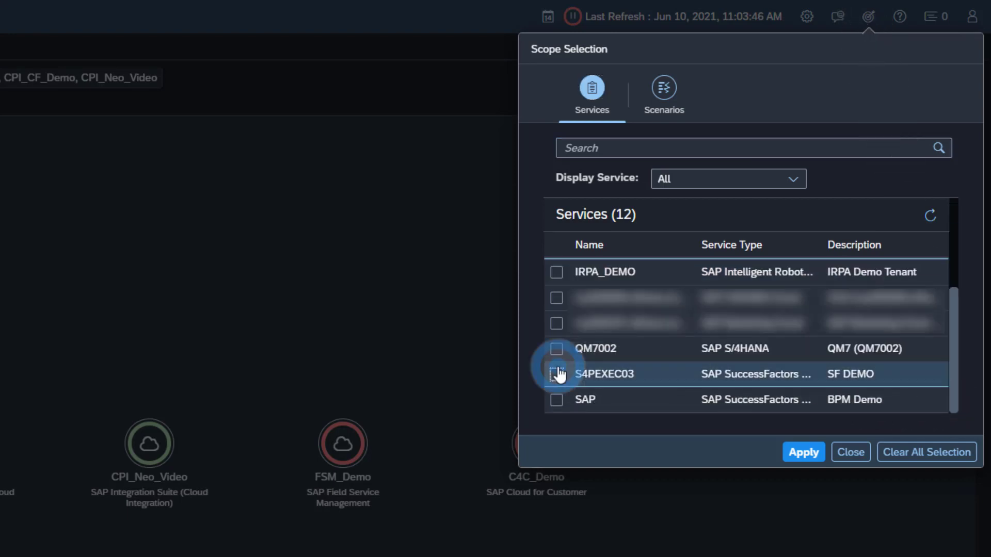
left_click(790, 452)
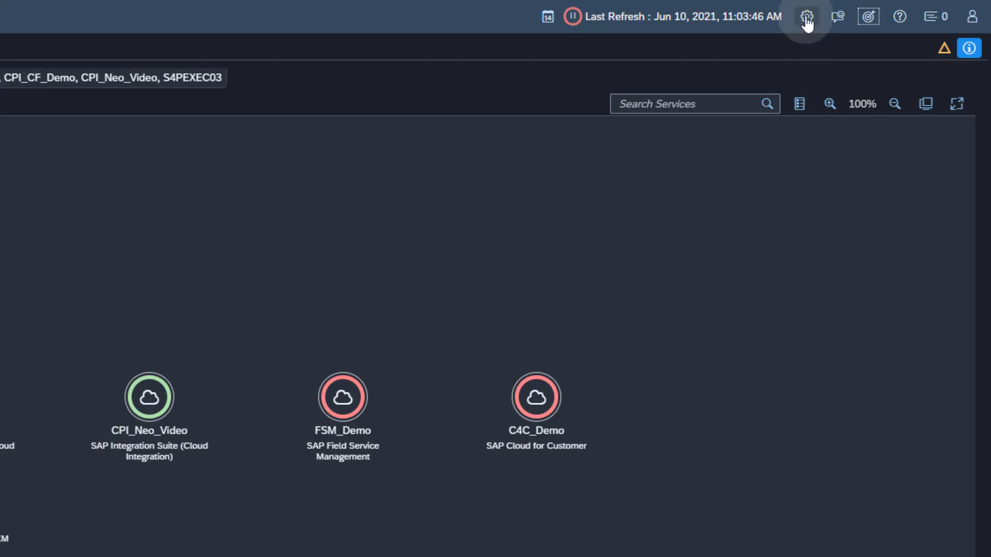
left_click(806, 16)
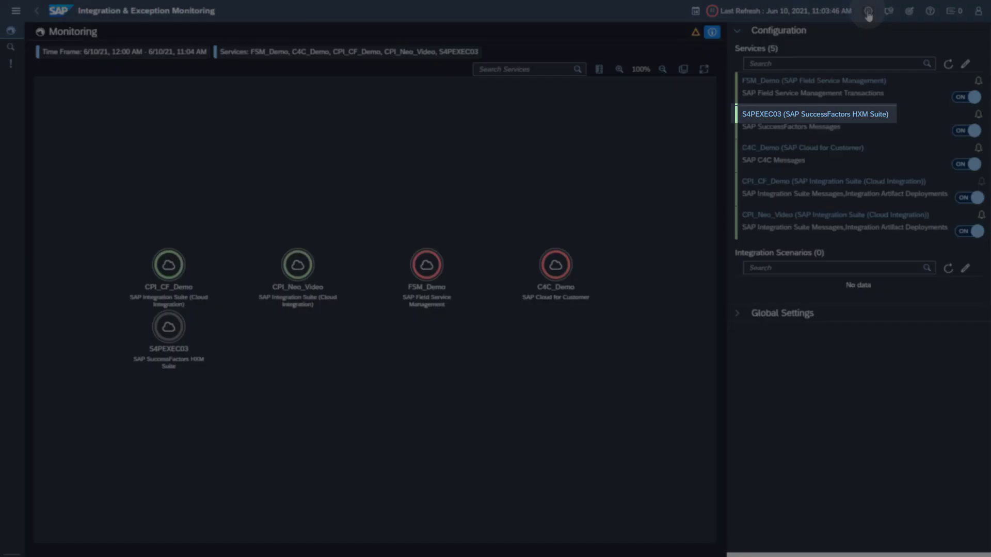
Step: Switch S4PEXEC03's Integration Center and Scheduled Jobs to ON, save, close, and refresh Services
left_click(831, 116)
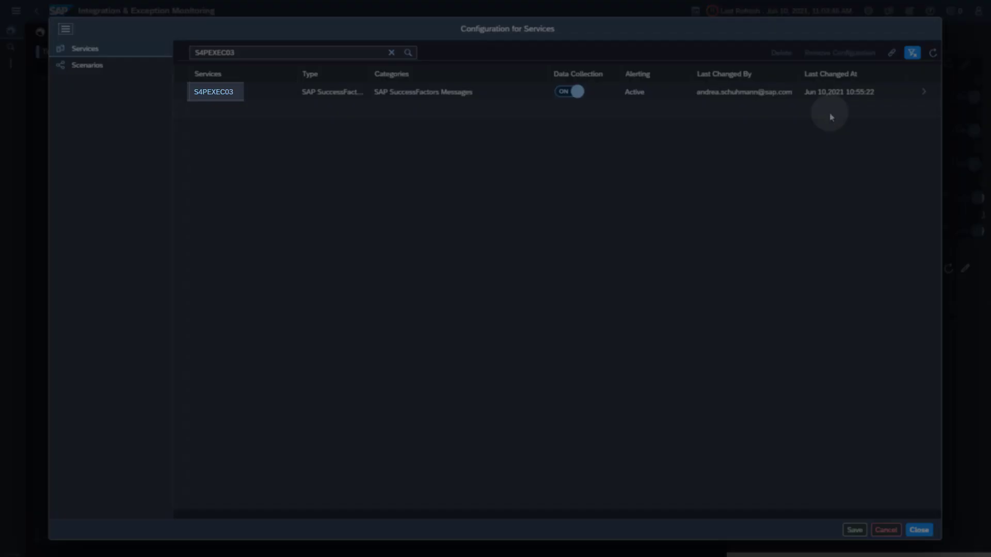
left_click(228, 96)
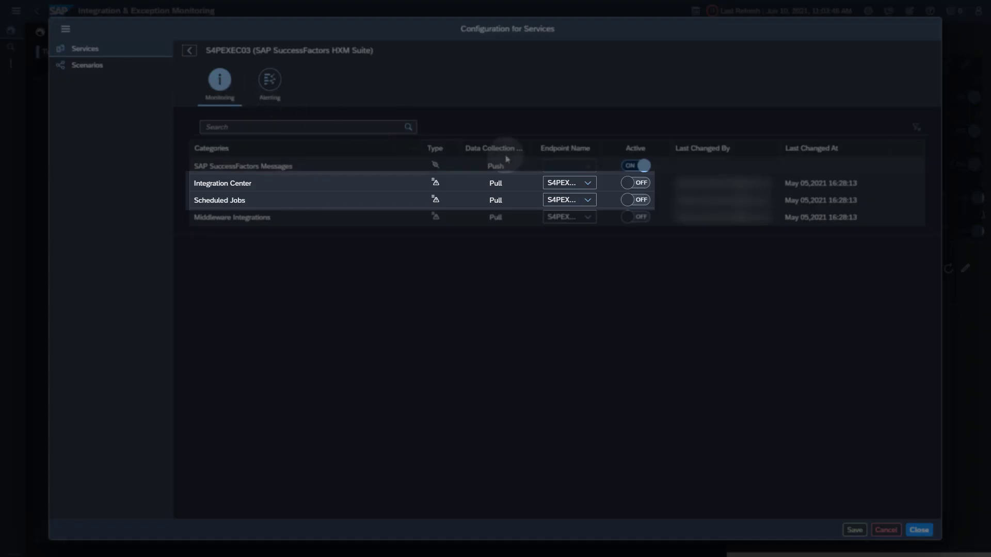
left_click(638, 186)
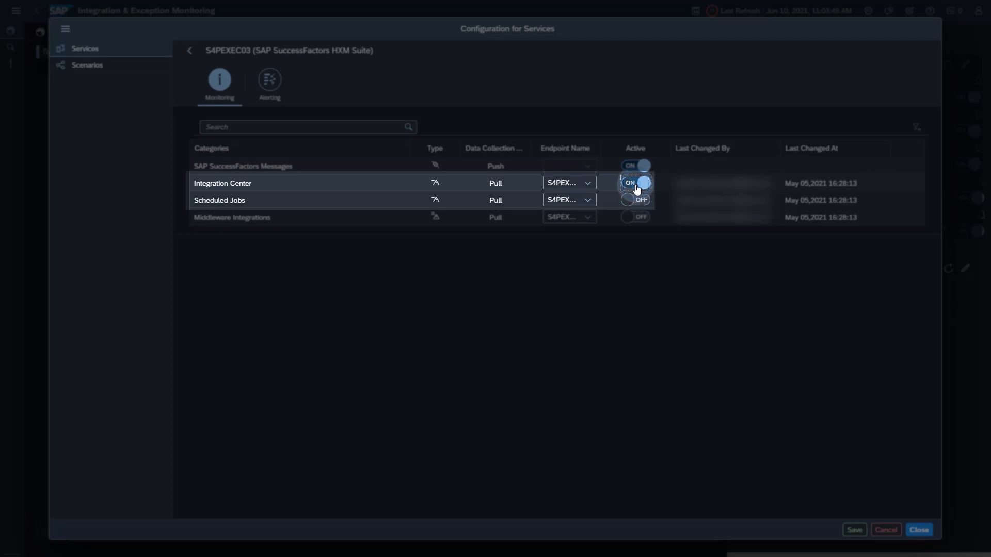
left_click(637, 201)
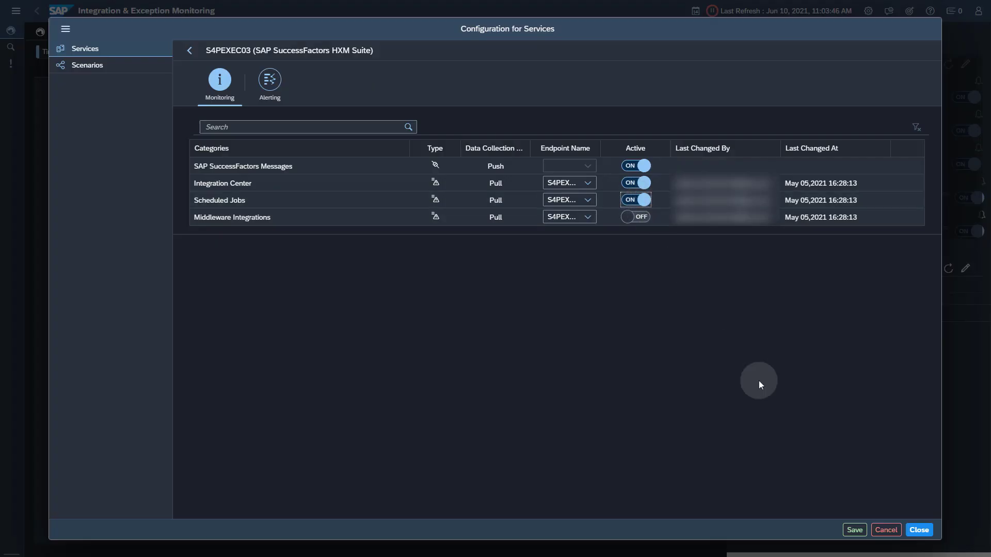
left_click(859, 532)
left_click(854, 530)
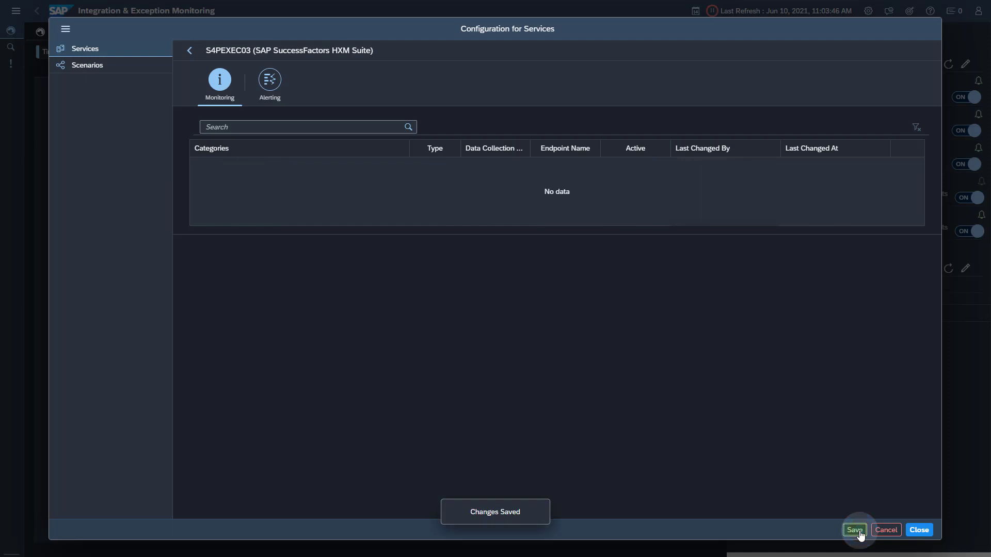
left_click(918, 529)
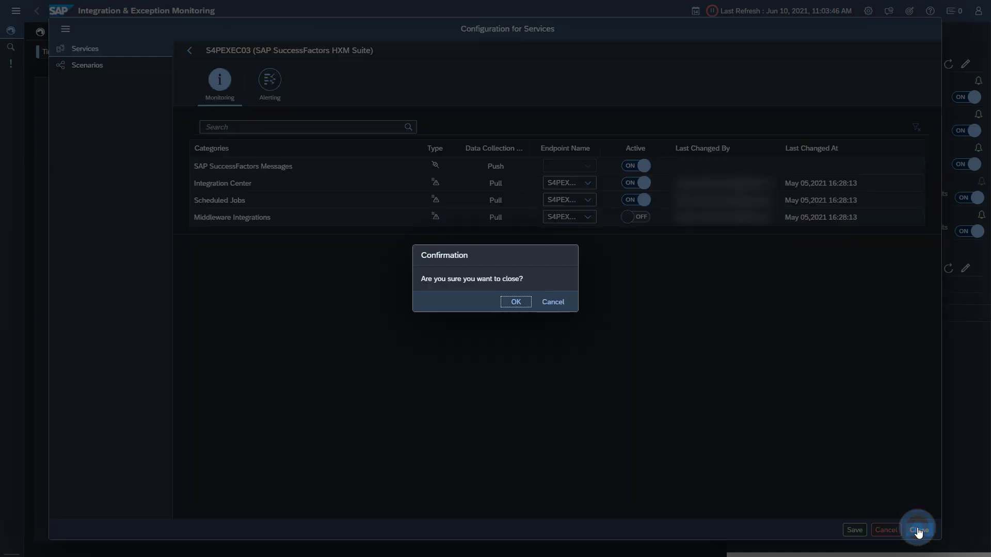
left_click(516, 303)
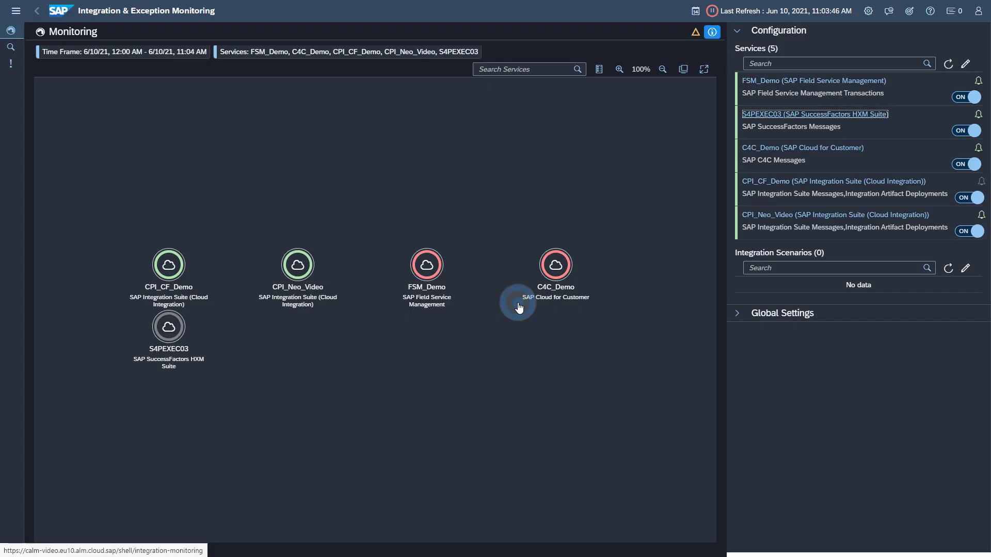
left_click(947, 64)
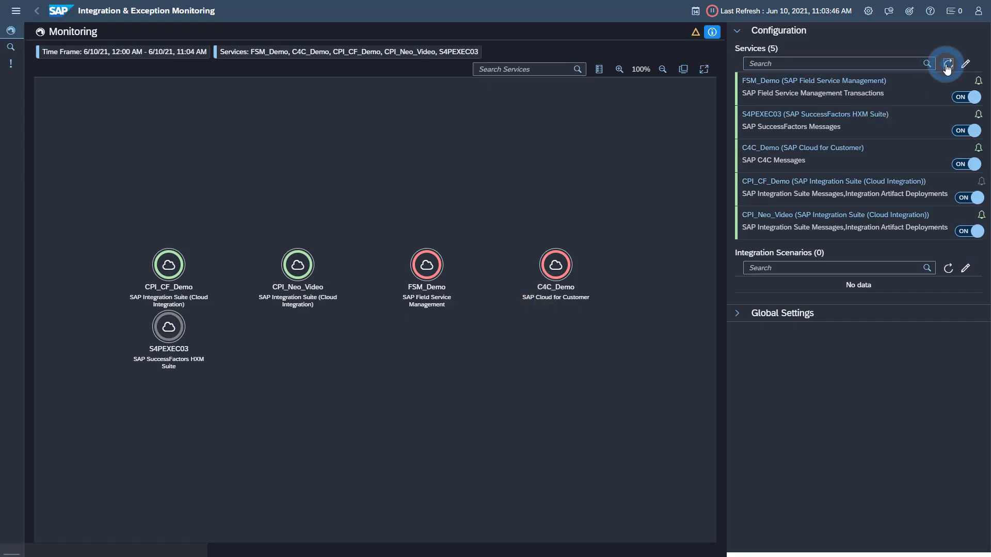